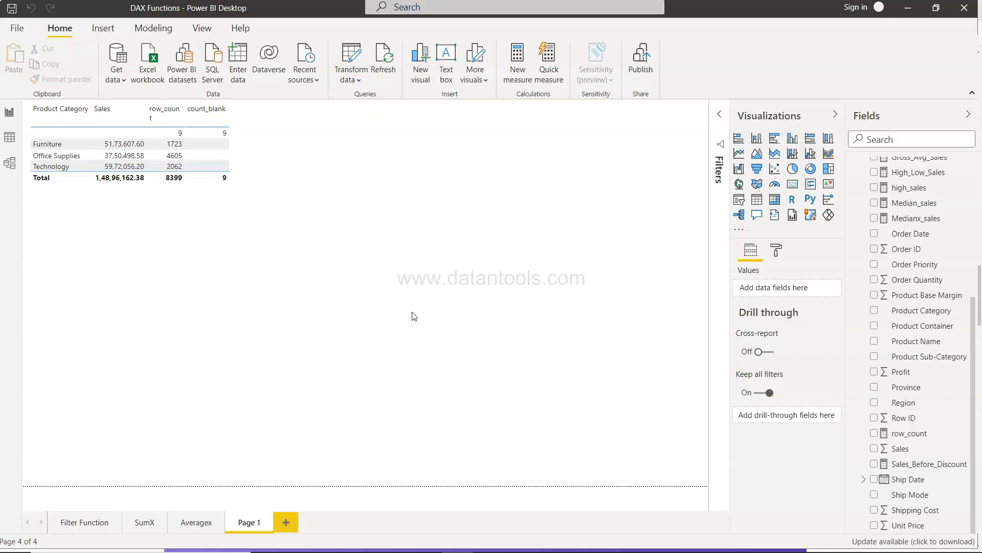
- Review the Calendar table's defining formula, highlighting its earliest order date part, without editing it
{"action": "left_click", "coordinate": [149, 398]}
{"action": "left_click", "coordinate": [468, 364]}
{"action": "scroll", "coordinate": [880, 215], "scroll_direction": "up", "scroll_amount": 5}
{"action": "left_click", "coordinate": [893, 174]}
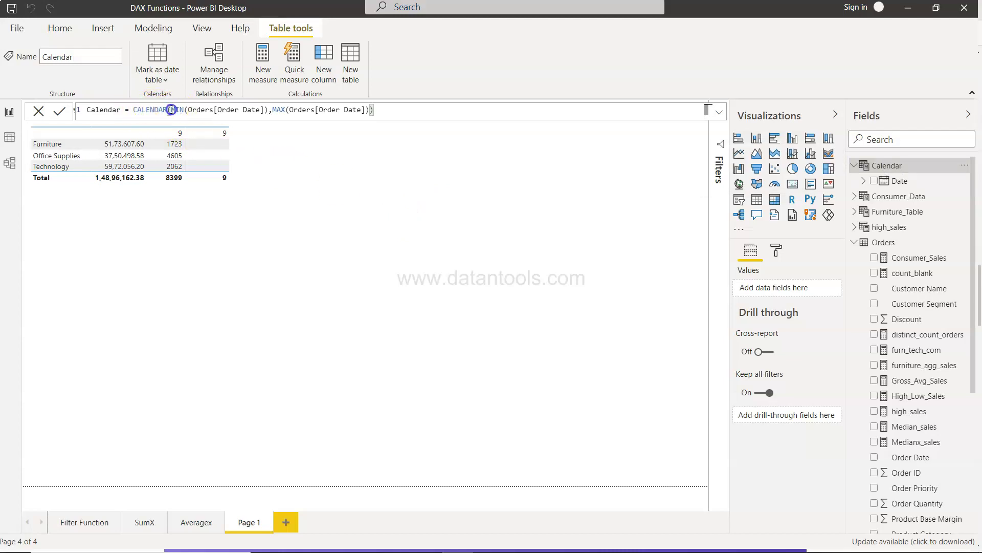
{"action": "left_click_drag", "start_coordinate": [171, 110], "coordinate": [367, 111]}
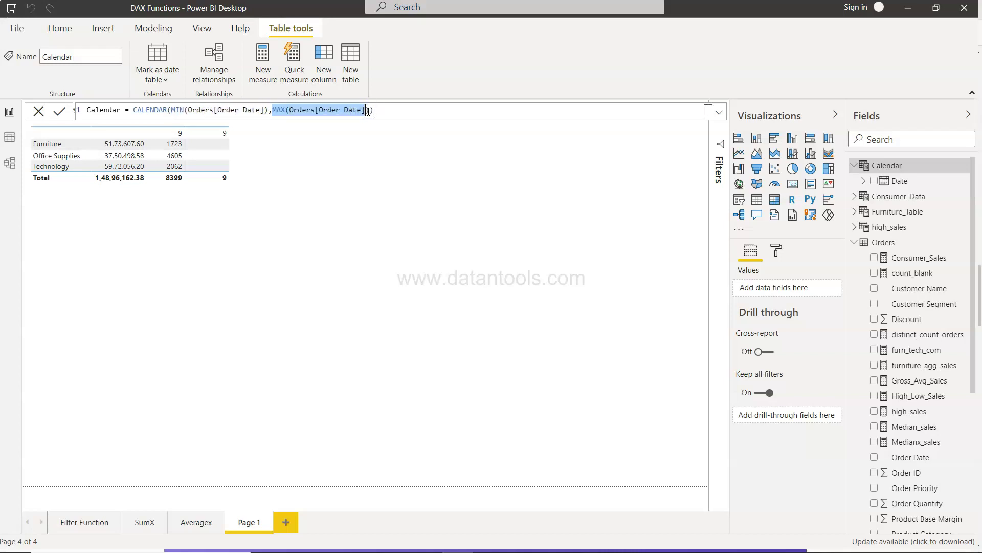
{"action": "left_click", "coordinate": [385, 177]}
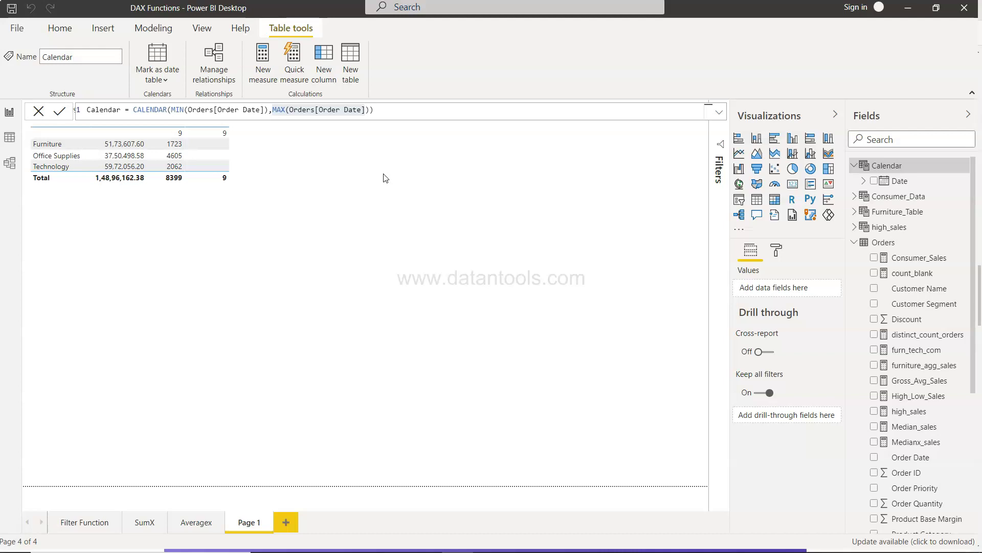
{"action": "left_click", "coordinate": [408, 203]}
- Add a table visual showing the Calendar Date hierarchy with Orders' Sales
{"action": "left_click", "coordinate": [551, 236]}
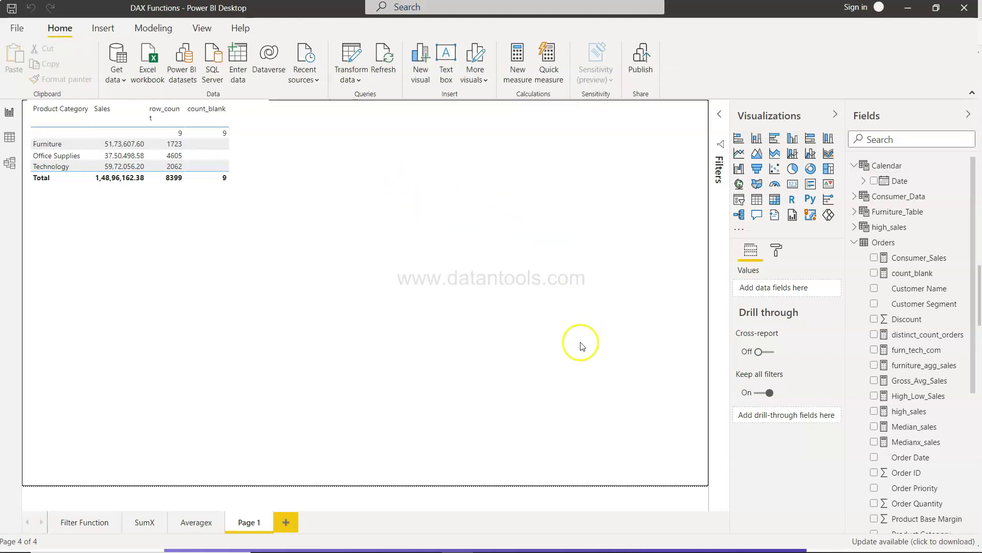
{"action": "left_click", "coordinate": [757, 199]}
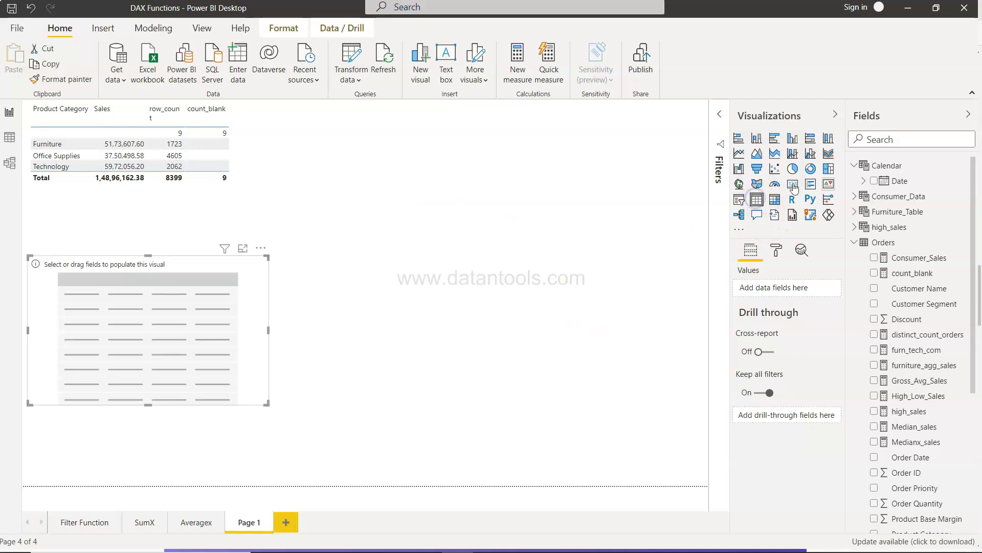
{"action": "left_click", "coordinate": [874, 181]}
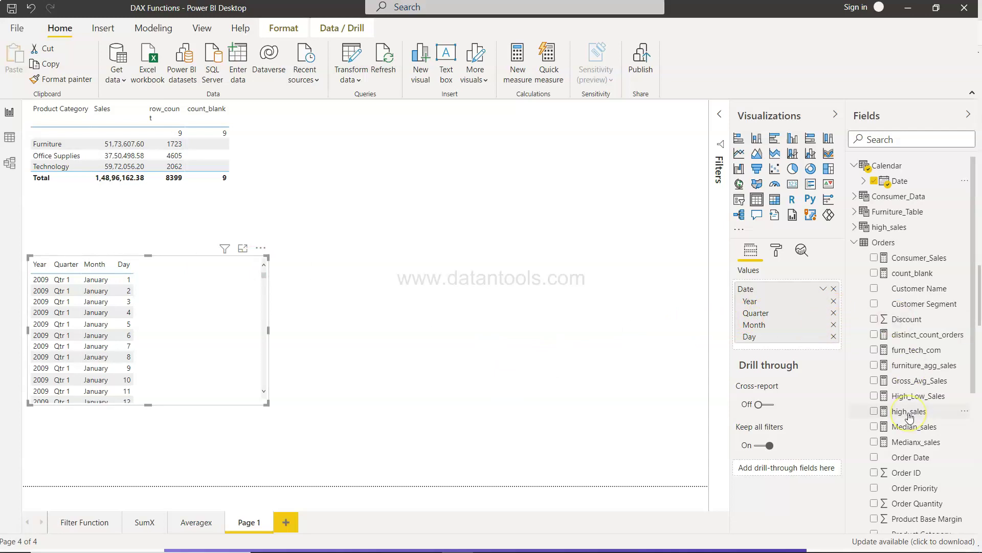
{"action": "scroll", "coordinate": [909, 416], "scroll_direction": "down", "scroll_amount": 5}
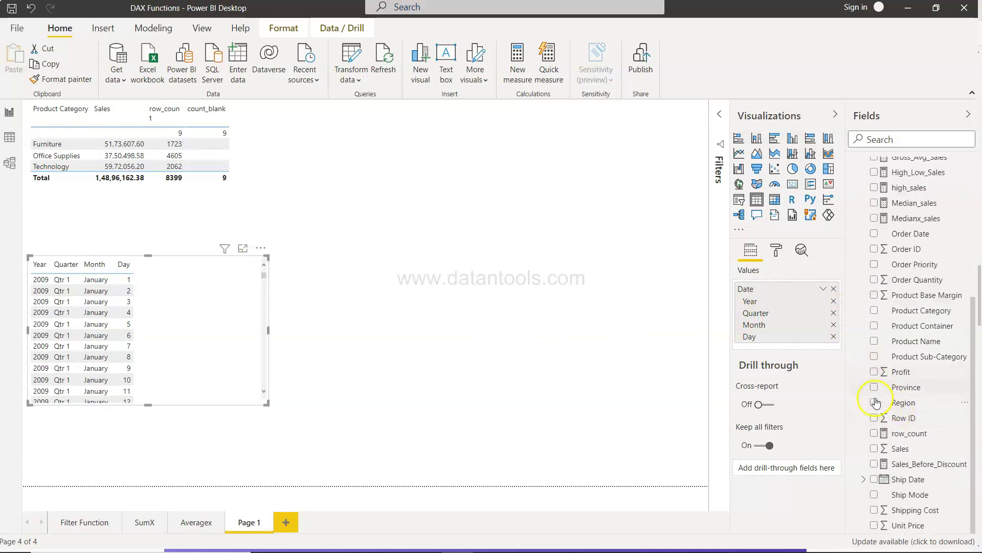
{"action": "left_click", "coordinate": [874, 449]}
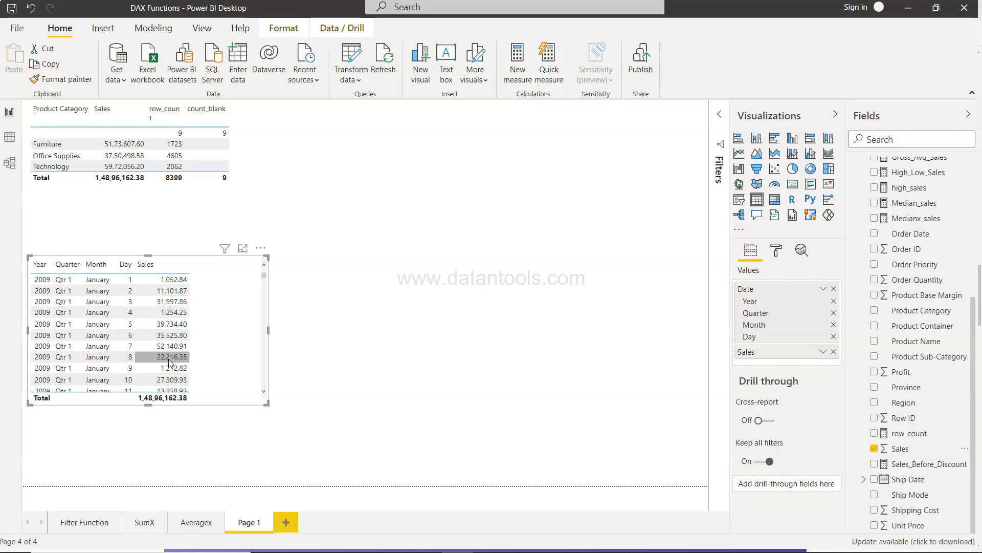
- Scroll through the new table's daily Sales rows to review them
{"action": "left_click", "coordinate": [47, 347]}
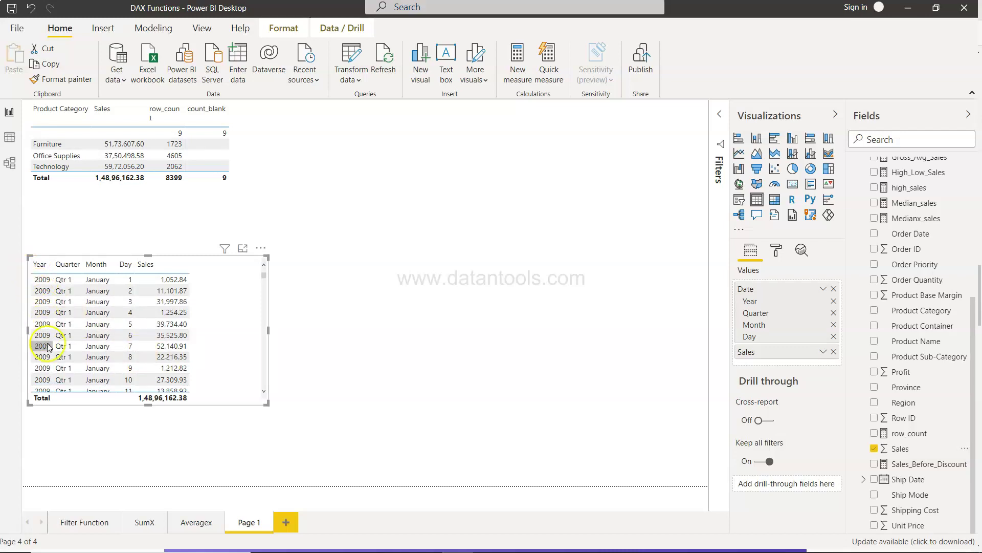
{"action": "scroll", "coordinate": [47, 349], "scroll_direction": "down", "scroll_amount": 20}
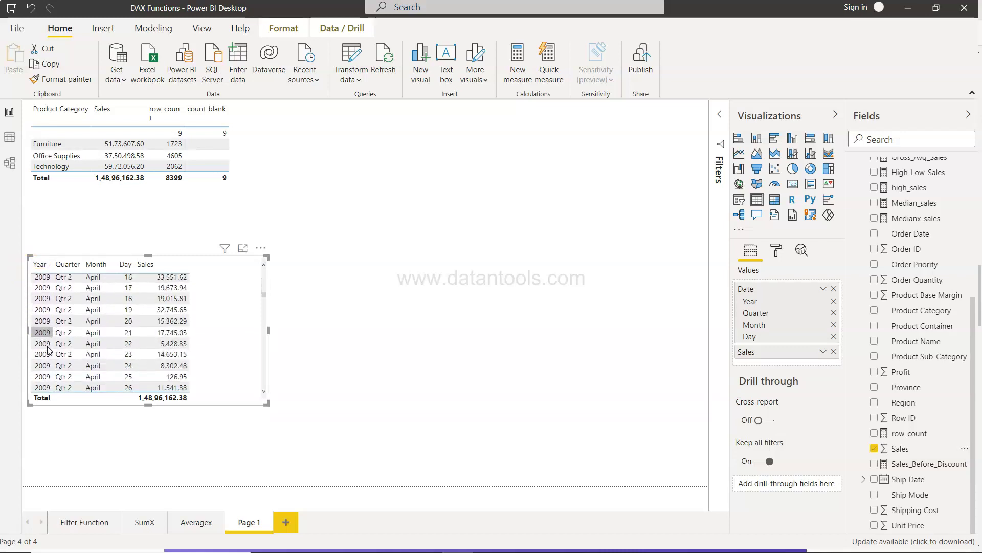
{"action": "scroll", "coordinate": [47, 349], "scroll_direction": "down", "scroll_amount": 20}
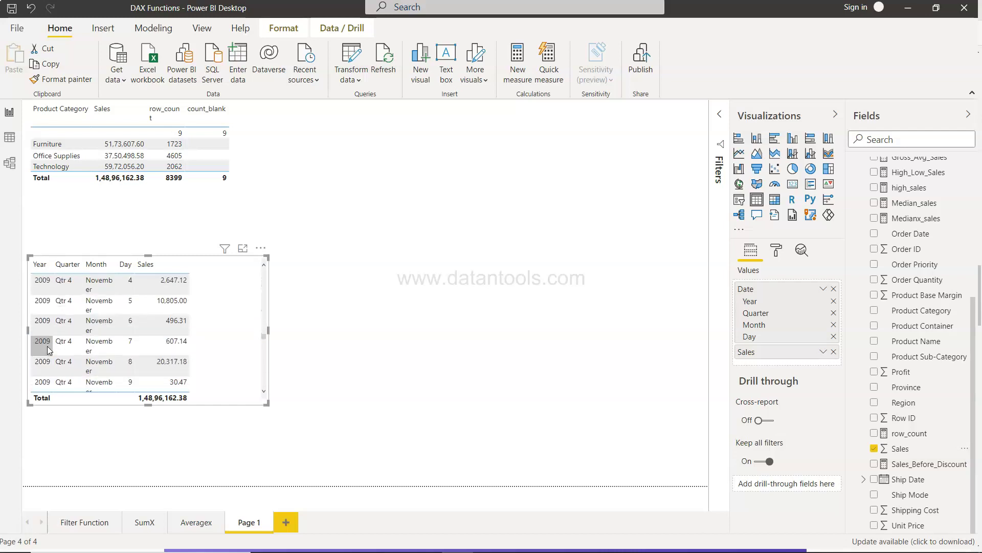
{"action": "scroll", "coordinate": [48, 349], "scroll_direction": "down", "scroll_amount": 12}
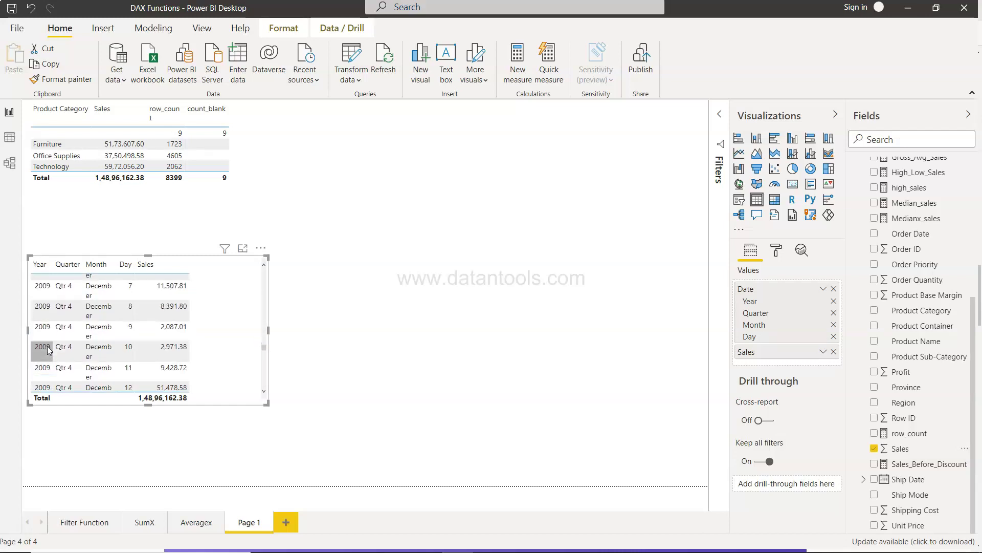
{"action": "scroll", "coordinate": [48, 349], "scroll_direction": "down", "scroll_amount": 5}
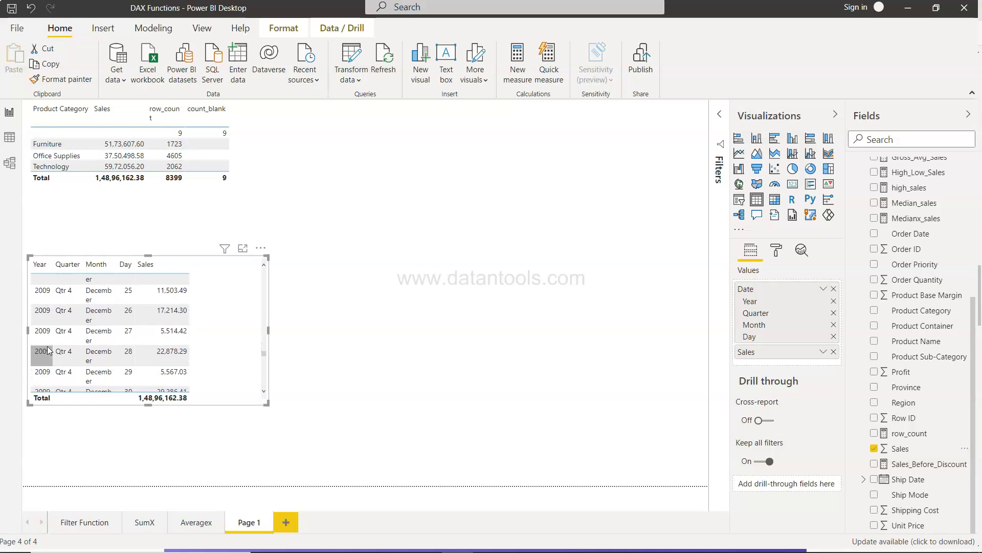
{"action": "scroll", "coordinate": [48, 349], "scroll_direction": "down", "scroll_amount": 2}
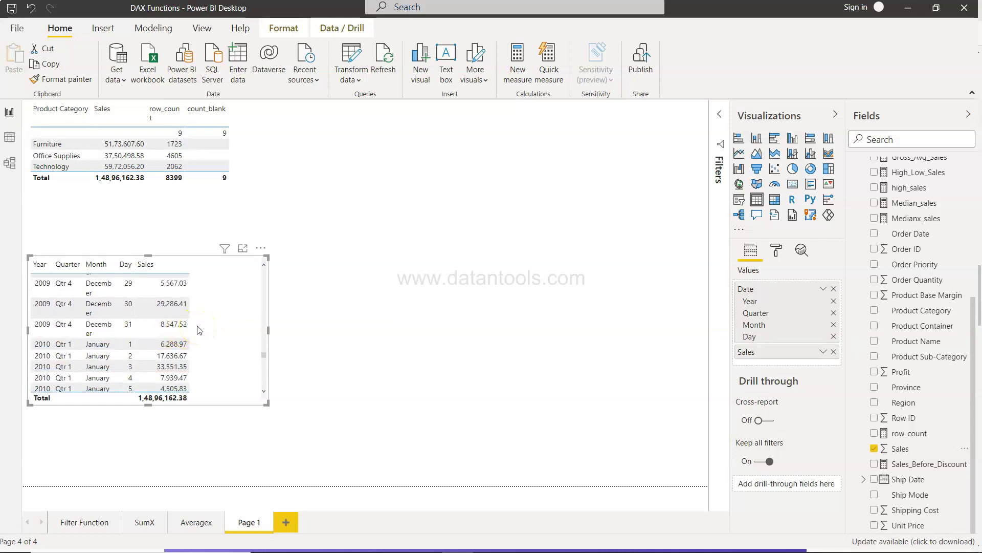
{"action": "scroll", "coordinate": [916, 333], "scroll_direction": "up", "scroll_amount": 5}
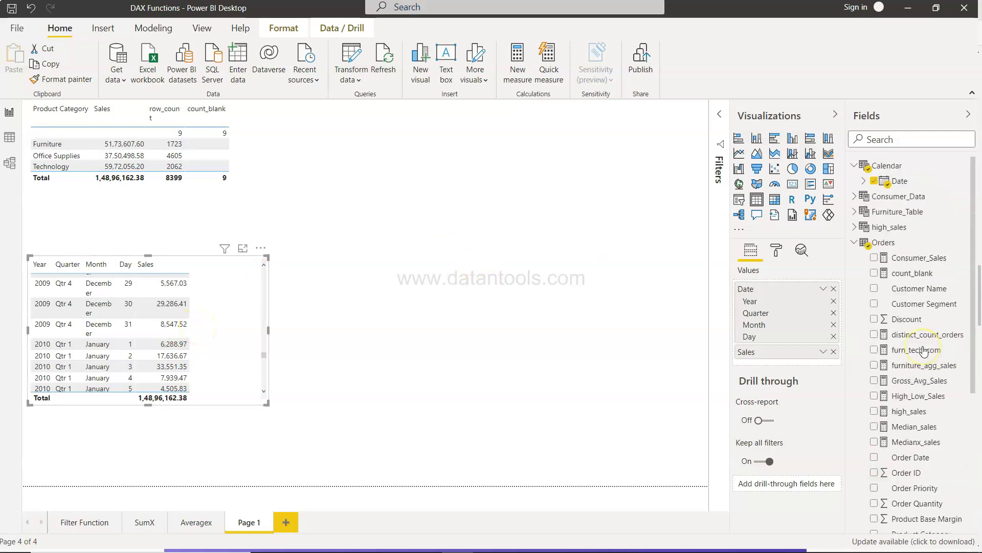
- Start a new Orders measure named YTD_Sales using the TOTALYTD function
{"action": "left_click", "coordinate": [883, 246]}
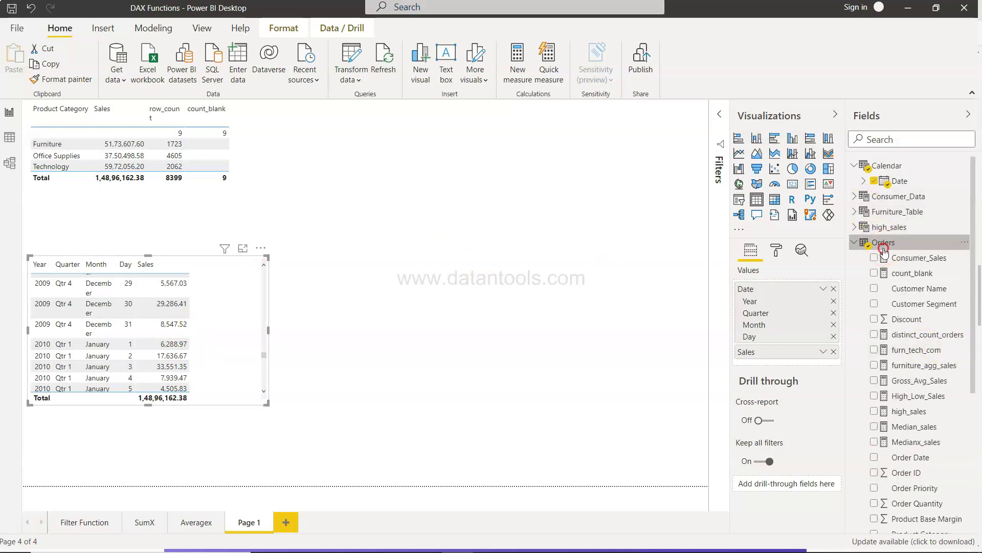
{"action": "right_click", "coordinate": [885, 251]}
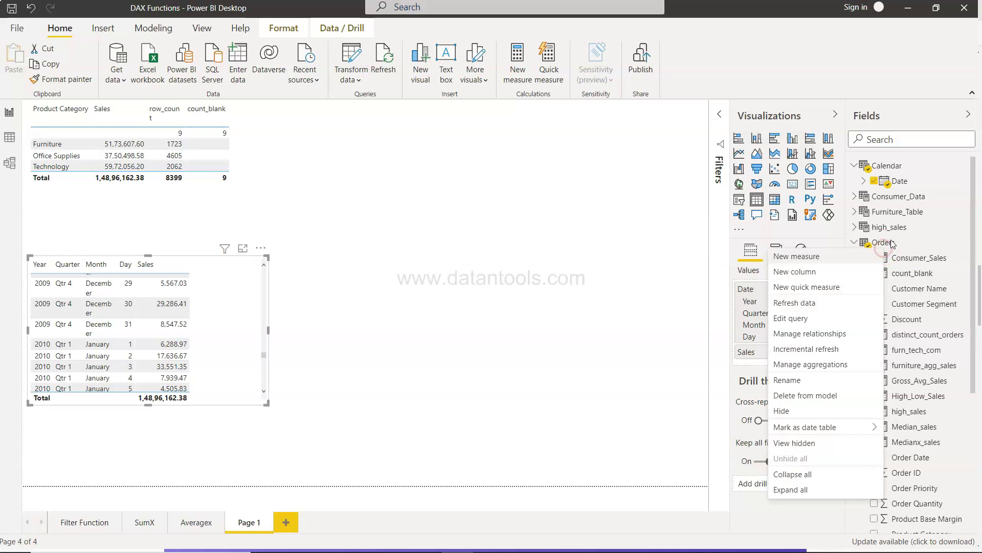
{"action": "left_click", "coordinate": [867, 249]}
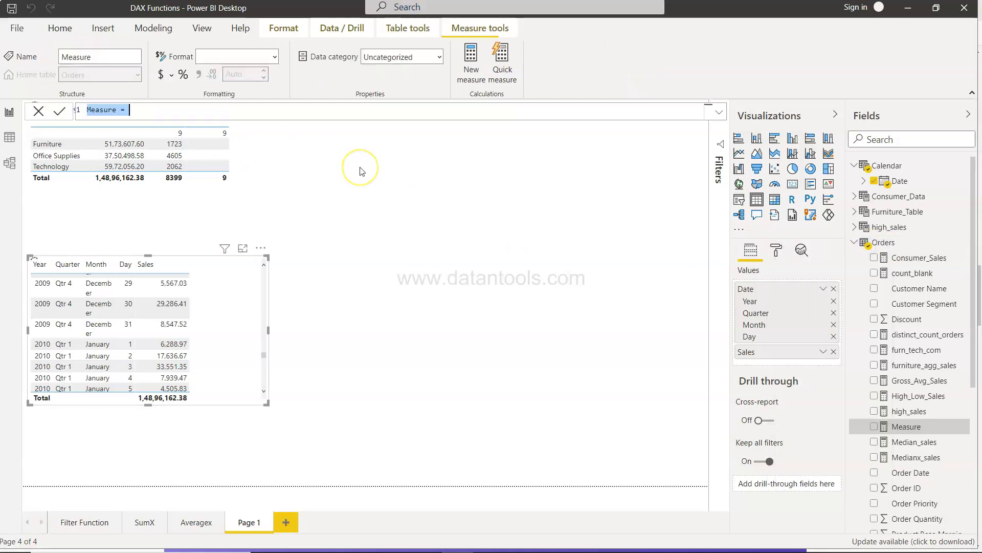
{"action": "type", "text": "Y"}
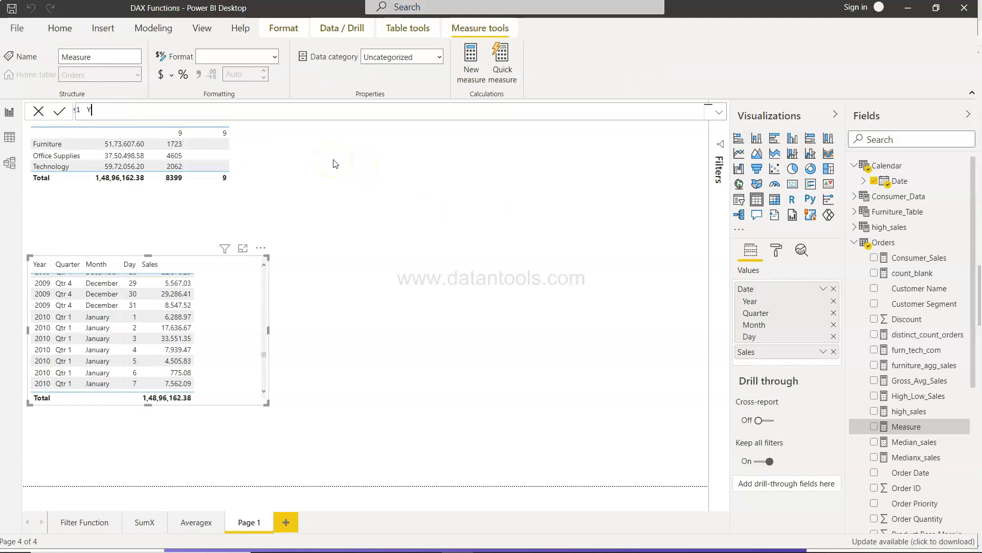
{"action": "type", "text": "TD_Sales = total"}
{"action": "key", "text": "Down"}
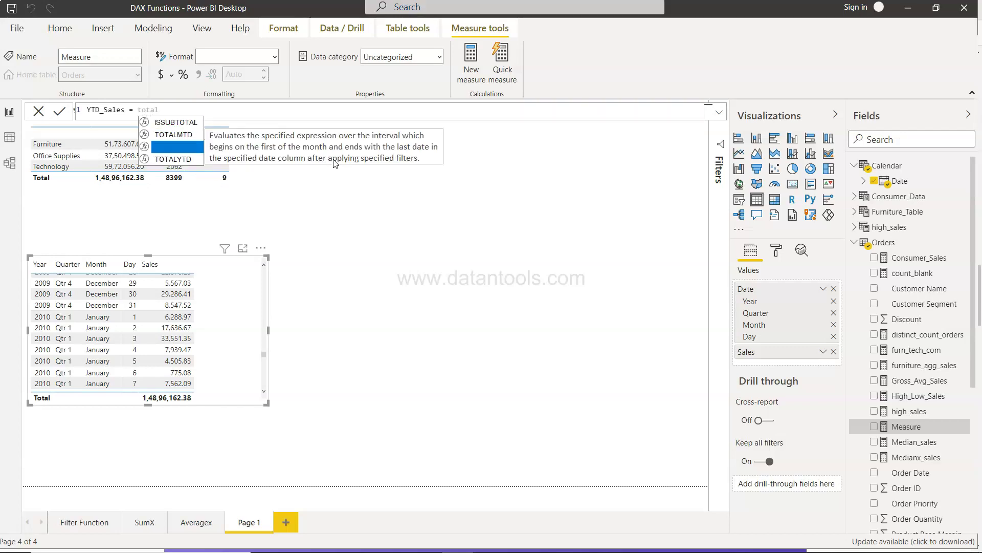
{"action": "key", "text": "Down"}
{"action": "key", "text": "Tab"}
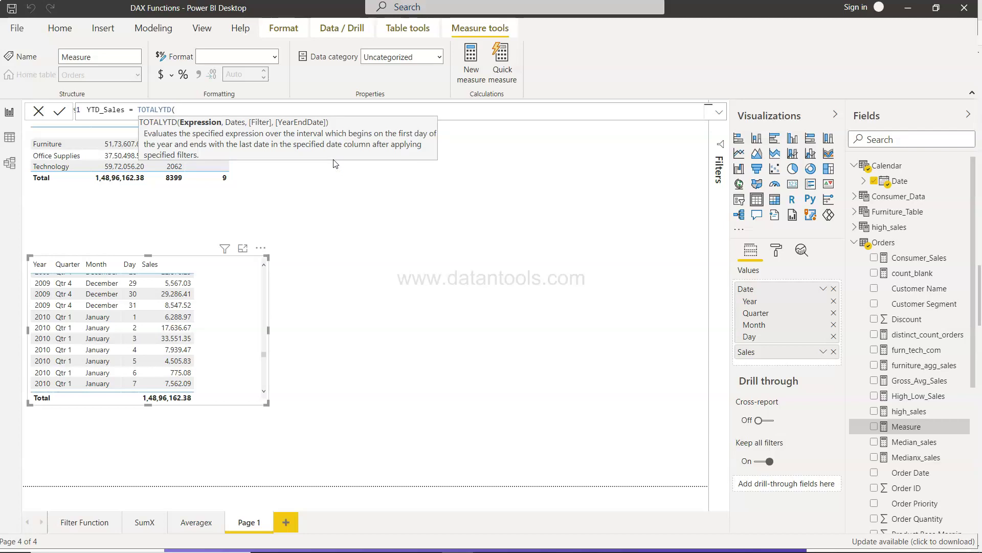
- Complete the formula as TOTALYTD(SUM(Orders[Sales]),'Calendar'[Date]) and commit the measure
{"action": "type", "text": "SUM(SA"}
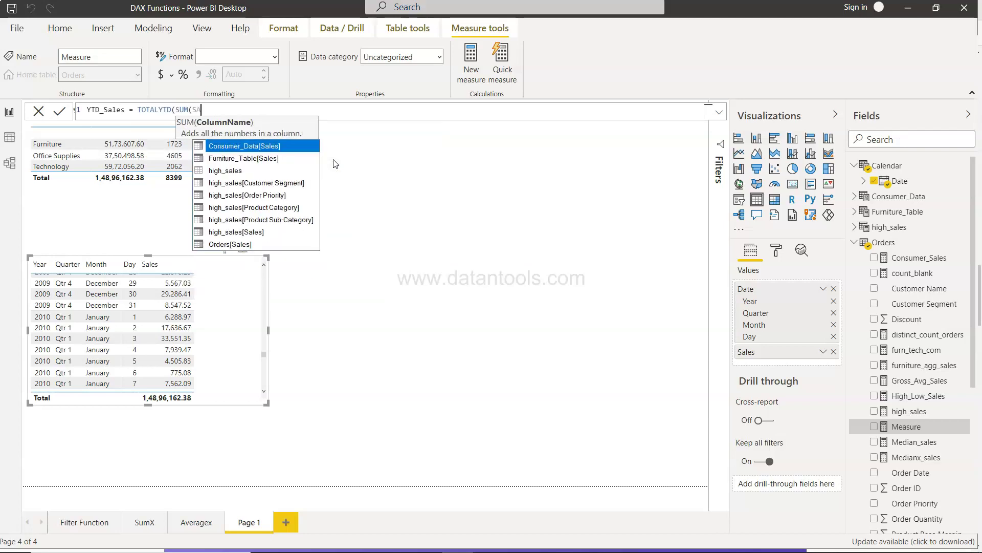
{"action": "type", "text": "le"}
{"action": "key", "text": "Down"}
{"action": "key", "text": "Down"}
{"action": "key", "text": "Down"}
{"action": "key", "text": "Down"}
{"action": "key", "text": "Down"}
{"action": "key", "text": "Down"}
{"action": "key", "text": "Down"}
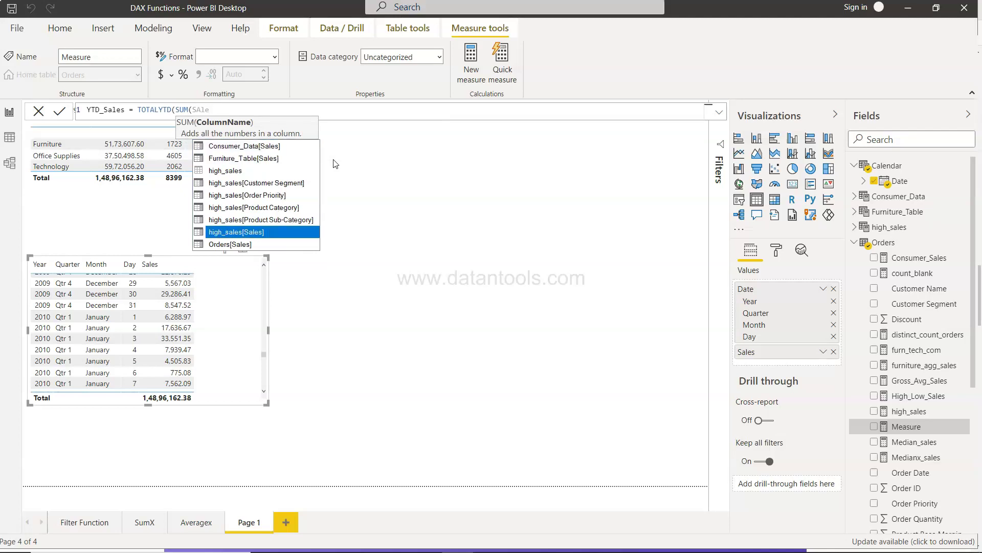
{"action": "key", "text": "Down"}
{"action": "key", "text": "Tab"}
{"action": "type", "text": ")"}
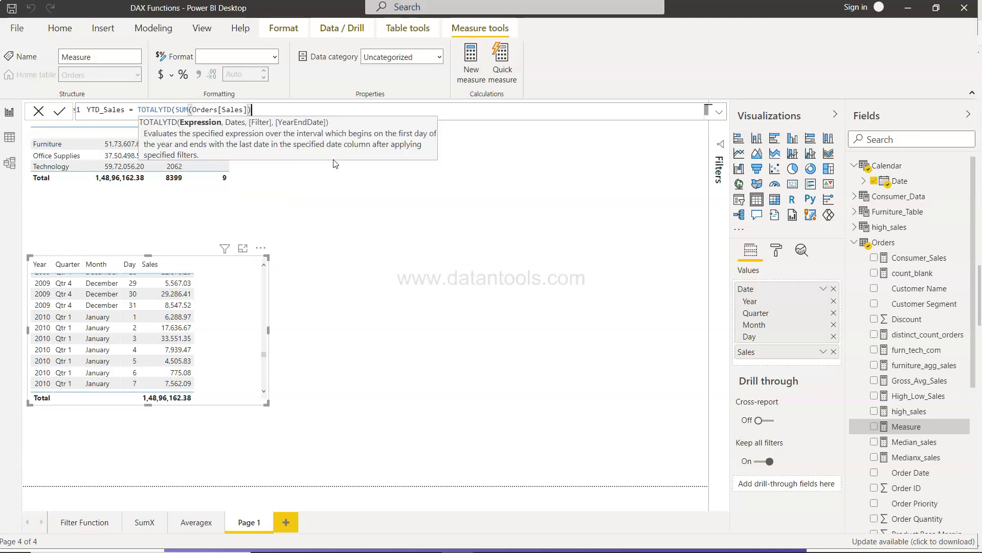
{"action": "type", "text": ","}
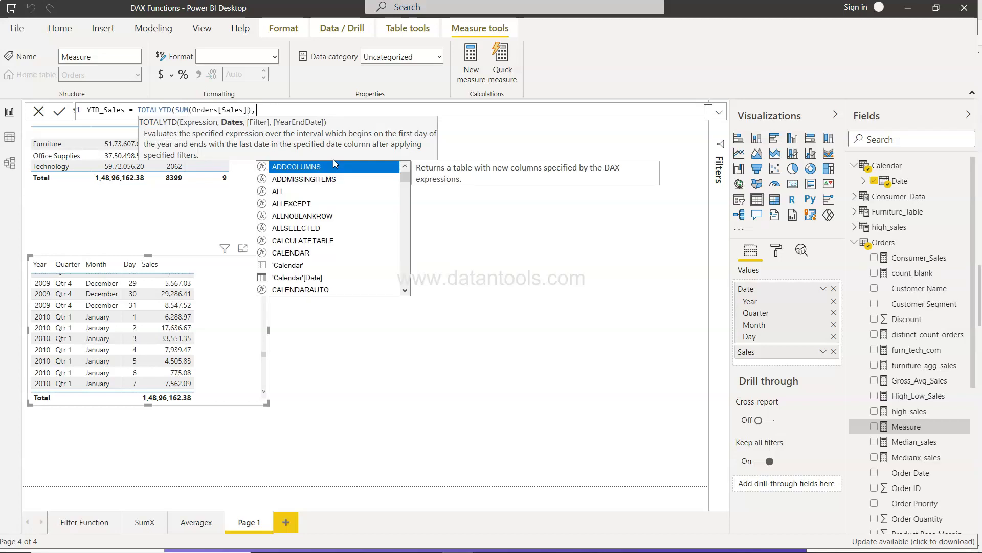
{"action": "type", "text": "date"}
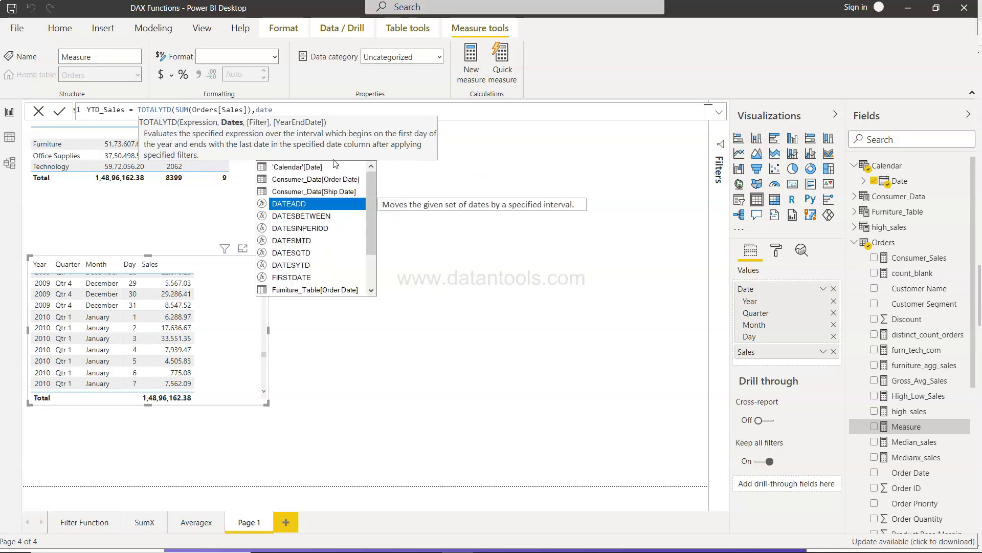
{"action": "key", "text": "Up"}
{"action": "key", "text": "Up"}
{"action": "key", "text": "Up"}
{"action": "key", "text": "Tab"}
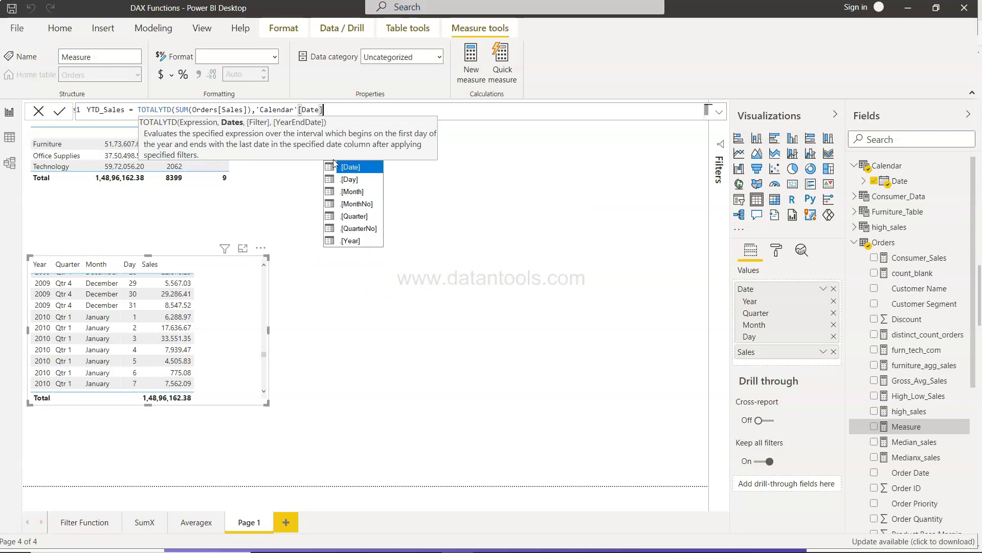
{"action": "type", "text": ")"}
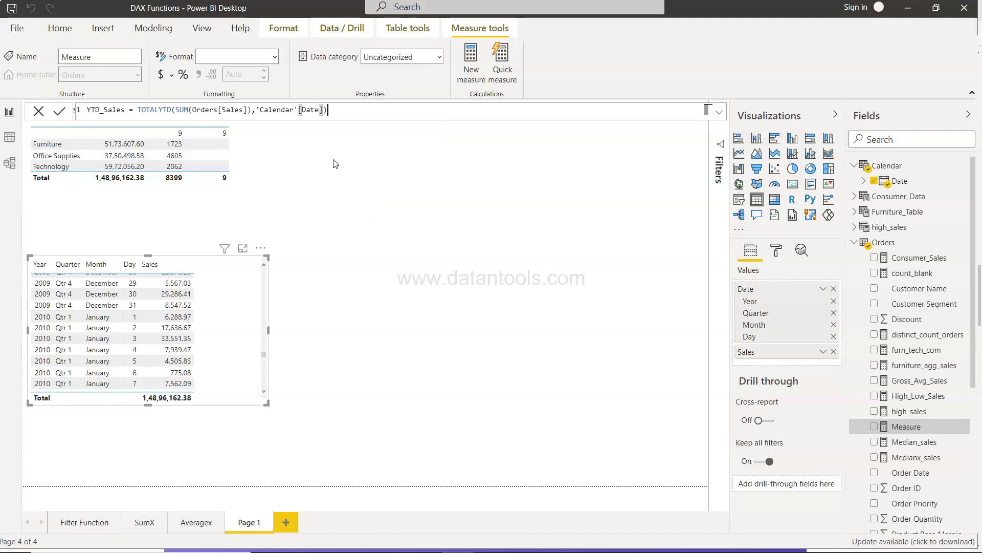
{"action": "left_click", "coordinate": [59, 111]}
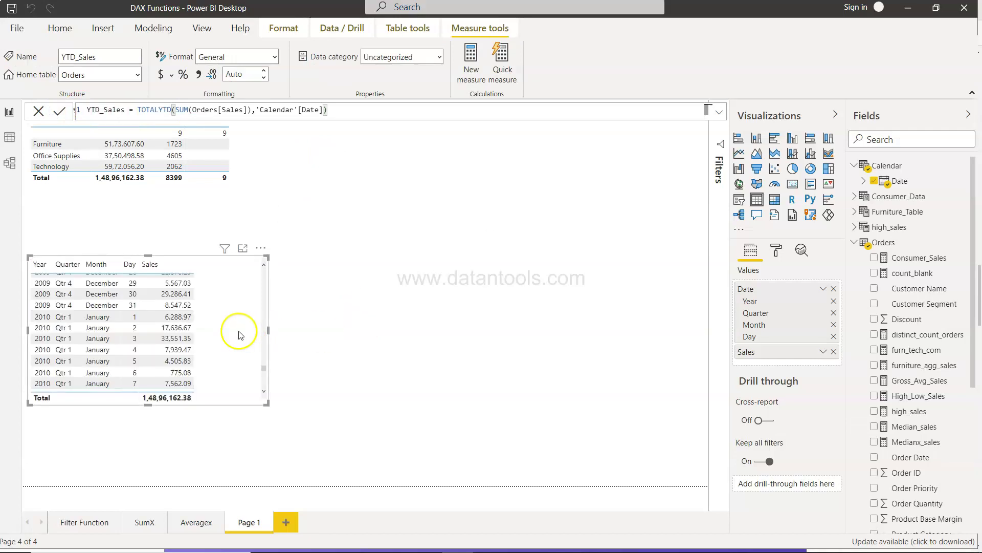
- Add YTD_Sales as a column in the date table and drag its bottom edge down
{"action": "scroll", "coordinate": [871, 435], "scroll_direction": "down", "scroll_amount": 5}
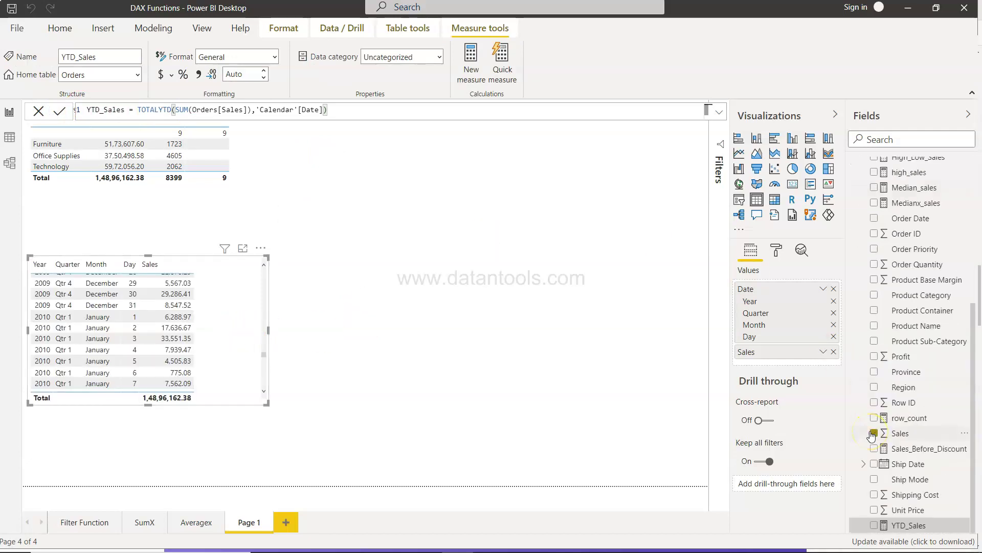
{"action": "left_click", "coordinate": [874, 525]}
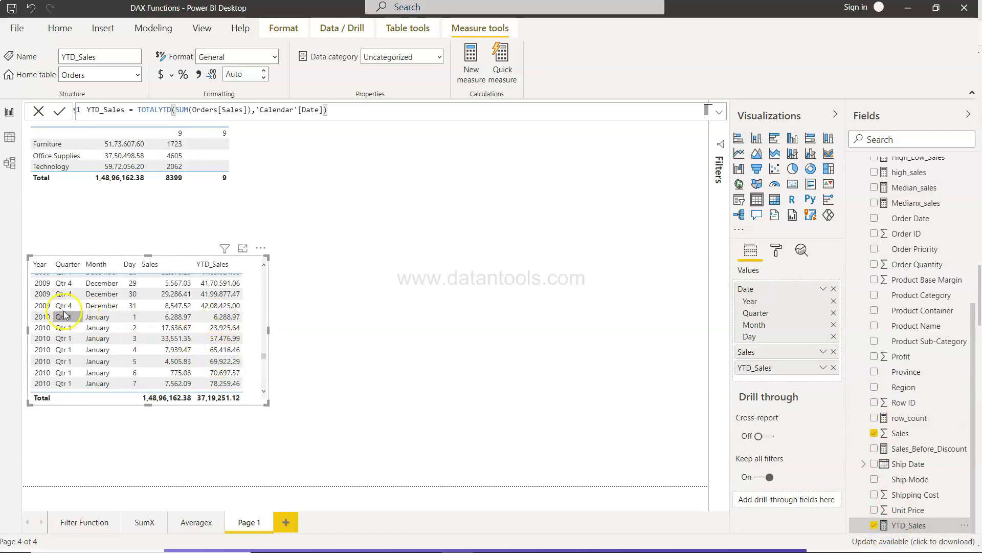
{"action": "left_click_drag", "start_coordinate": [149, 405], "coordinate": [148, 477]}
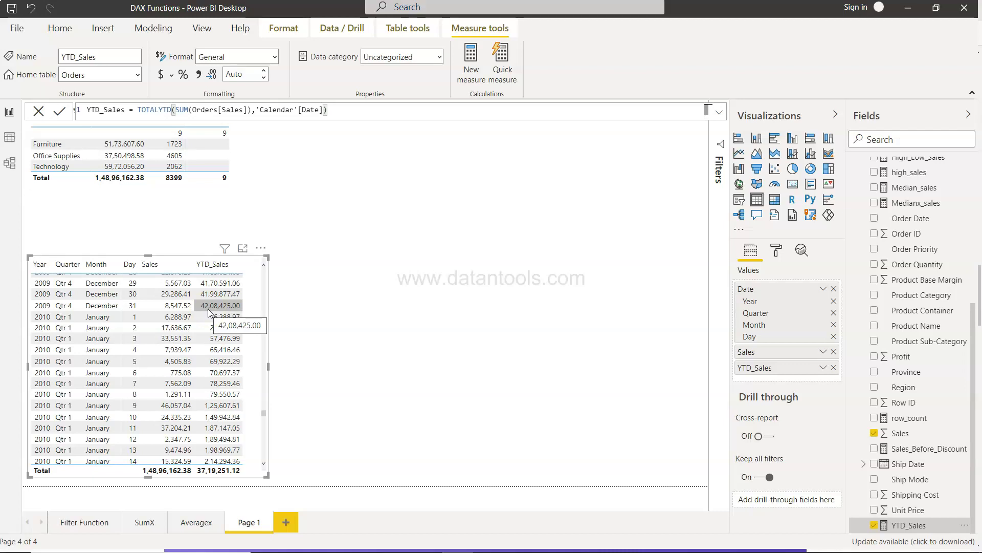
{"action": "scroll", "coordinate": [208, 311], "scroll_direction": "up", "scroll_amount": 4}
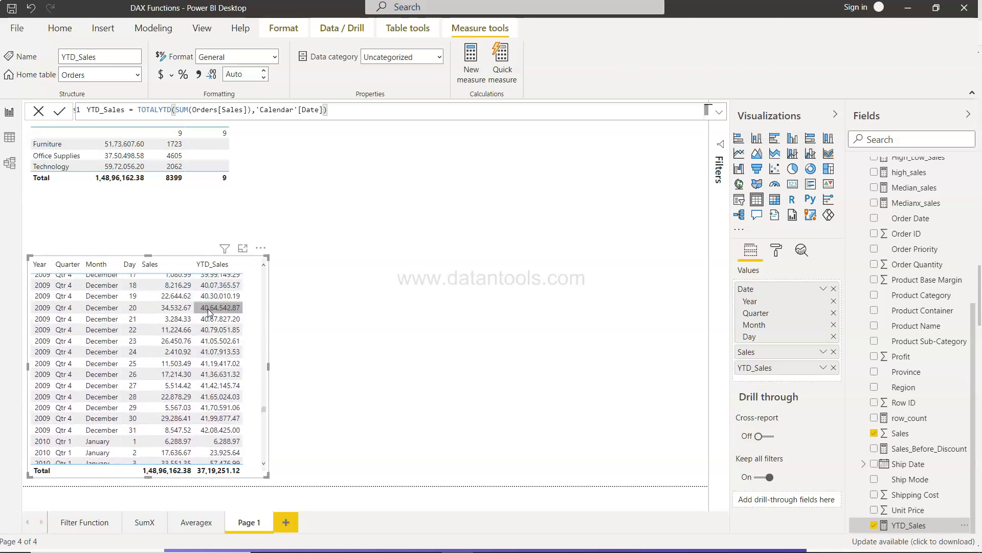
{"action": "scroll", "coordinate": [208, 312], "scroll_direction": "up", "scroll_amount": 3}
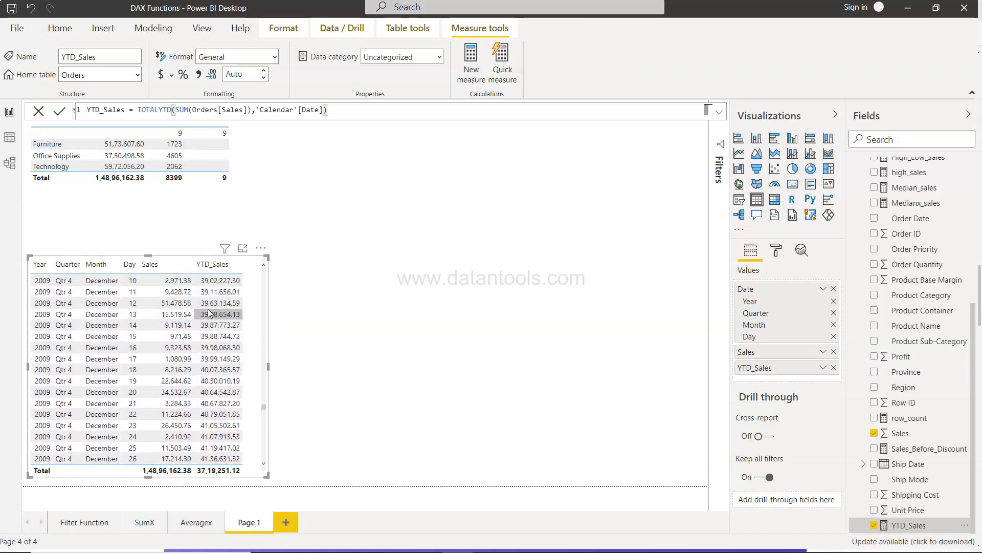
{"action": "scroll", "coordinate": [209, 312], "scroll_direction": "up", "scroll_amount": 6}
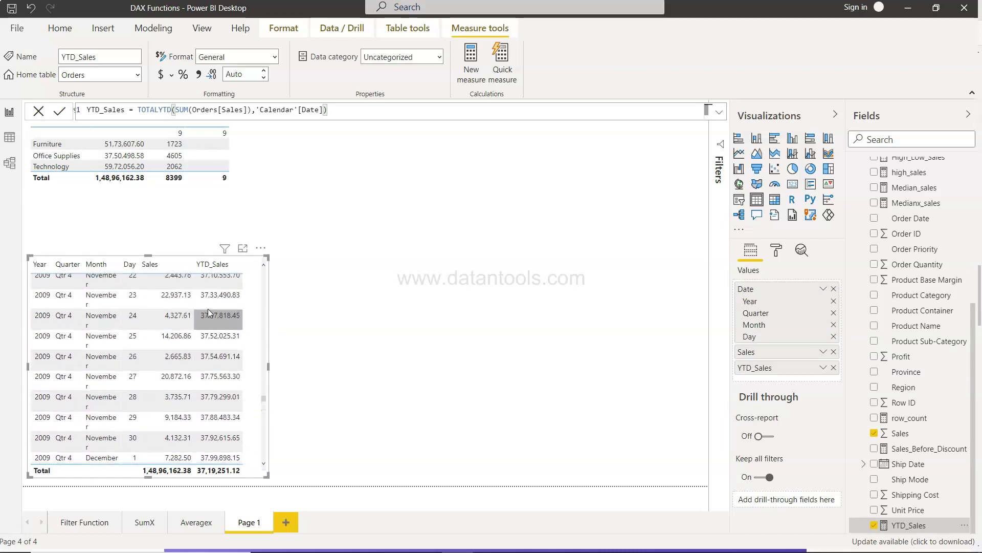
{"action": "scroll", "coordinate": [209, 313], "scroll_direction": "up", "scroll_amount": 2}
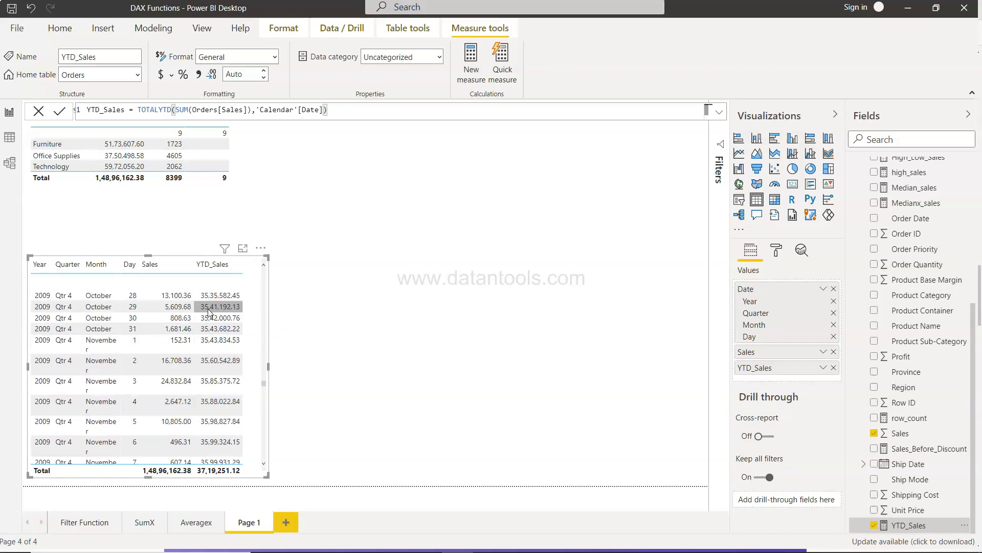
{"action": "scroll", "coordinate": [209, 309], "scroll_direction": "up", "scroll_amount": 20}
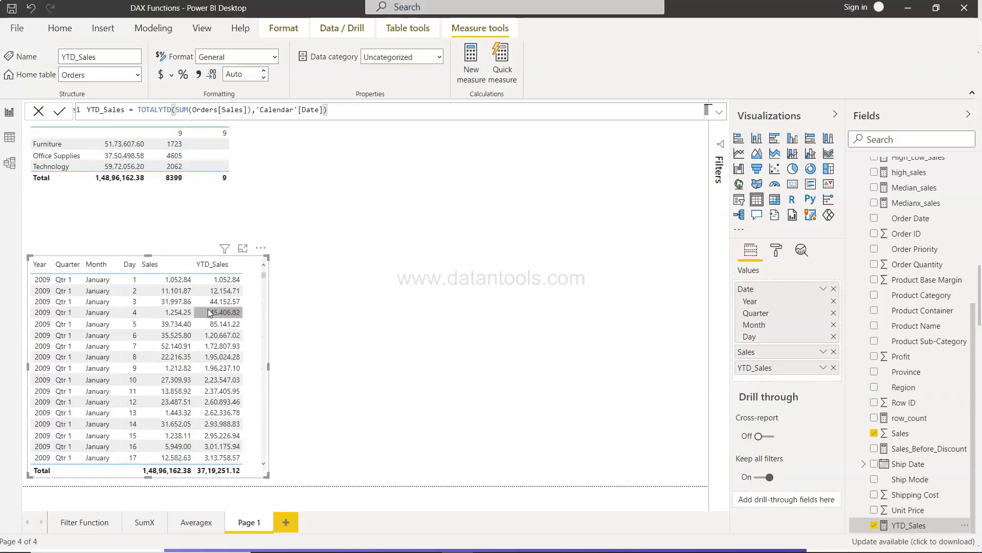
{"action": "left_click", "coordinate": [236, 281]}
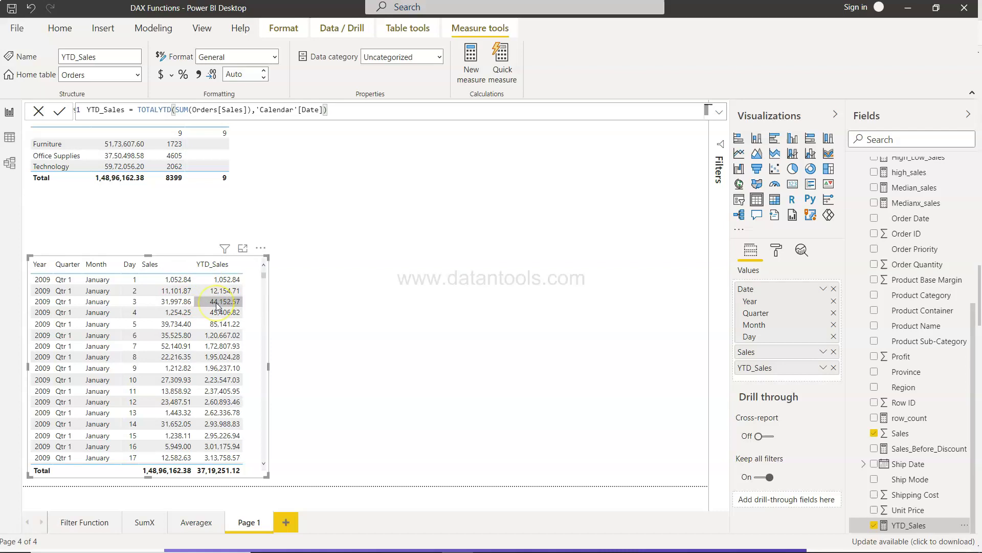
{"action": "scroll", "coordinate": [216, 305], "scroll_direction": "down", "scroll_amount": 6}
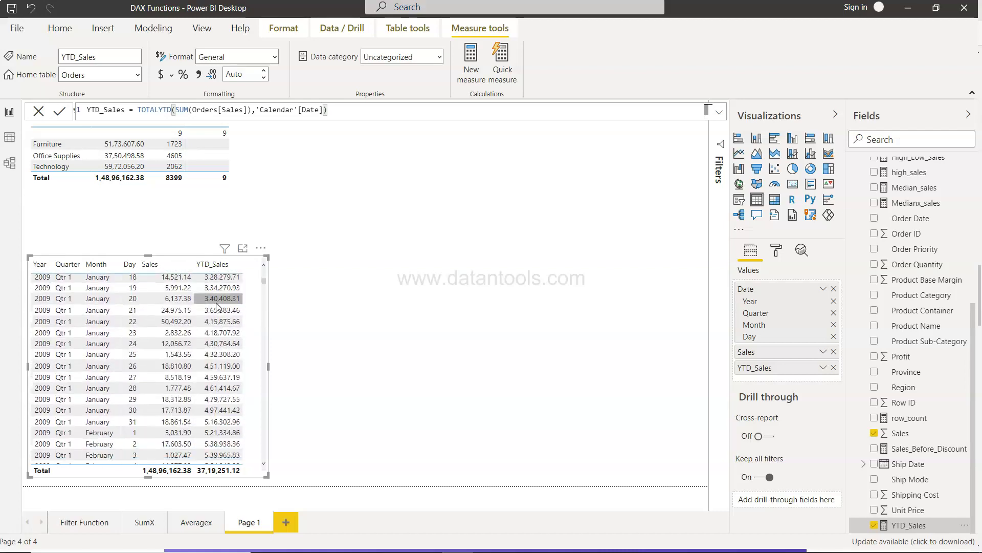
{"action": "scroll", "coordinate": [216, 306], "scroll_direction": "down", "scroll_amount": 1}
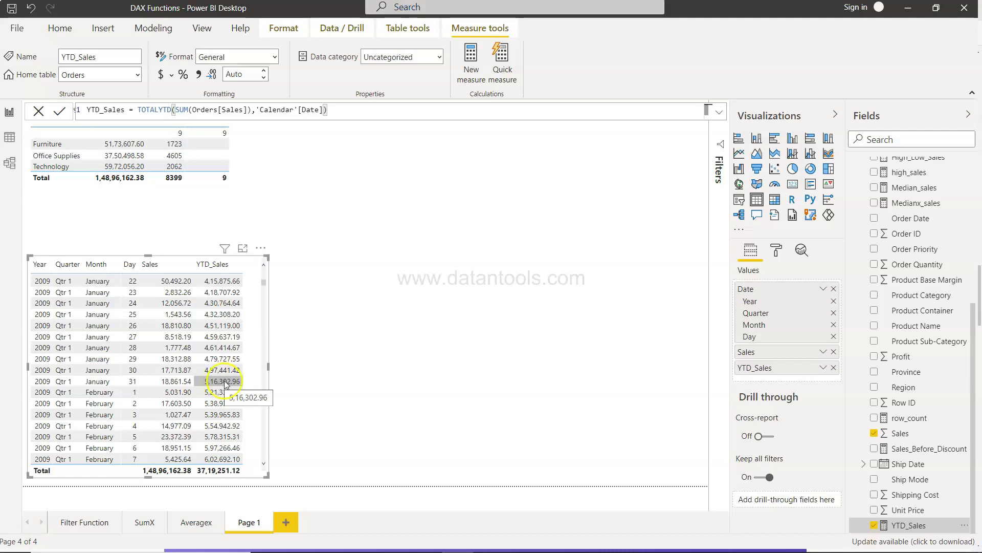
{"action": "scroll", "coordinate": [232, 382], "scroll_direction": "down", "scroll_amount": 10}
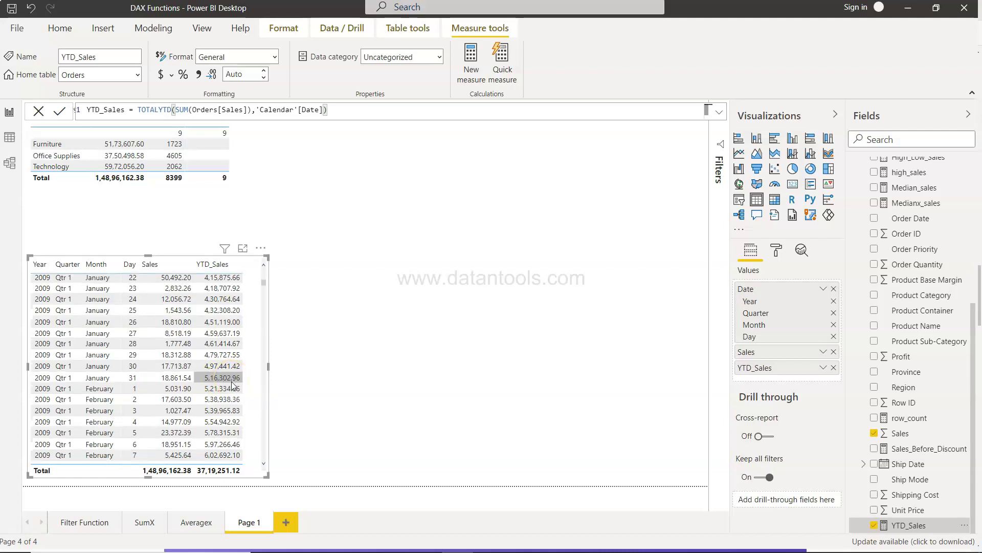
{"action": "scroll", "coordinate": [231, 382], "scroll_direction": "down", "scroll_amount": 10}
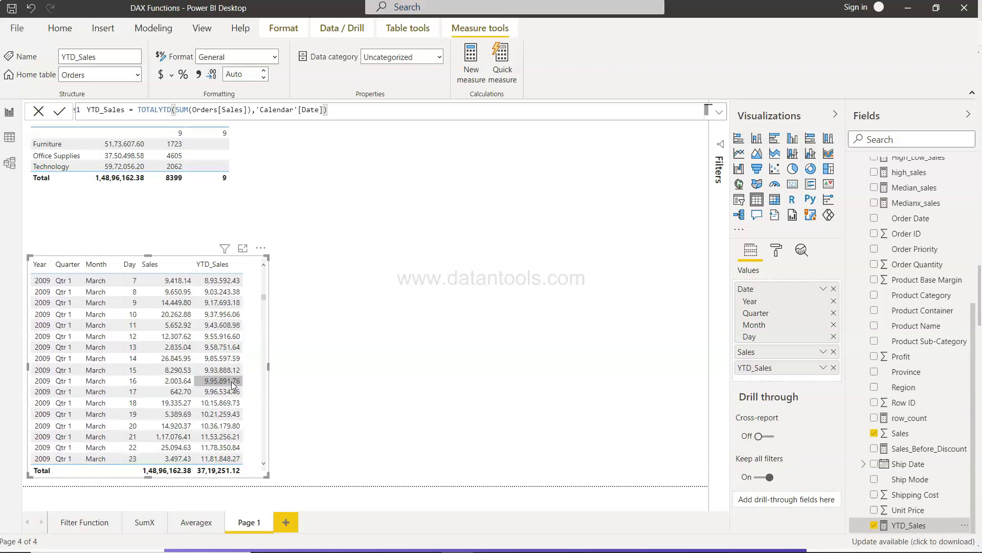
{"action": "left_click", "coordinate": [227, 383]}
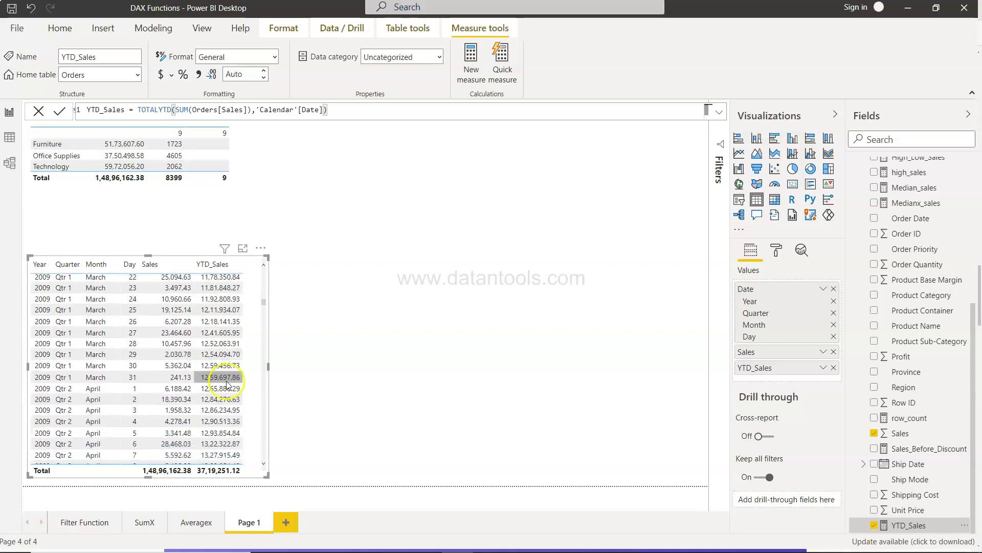
{"action": "left_click", "coordinate": [195, 384]}
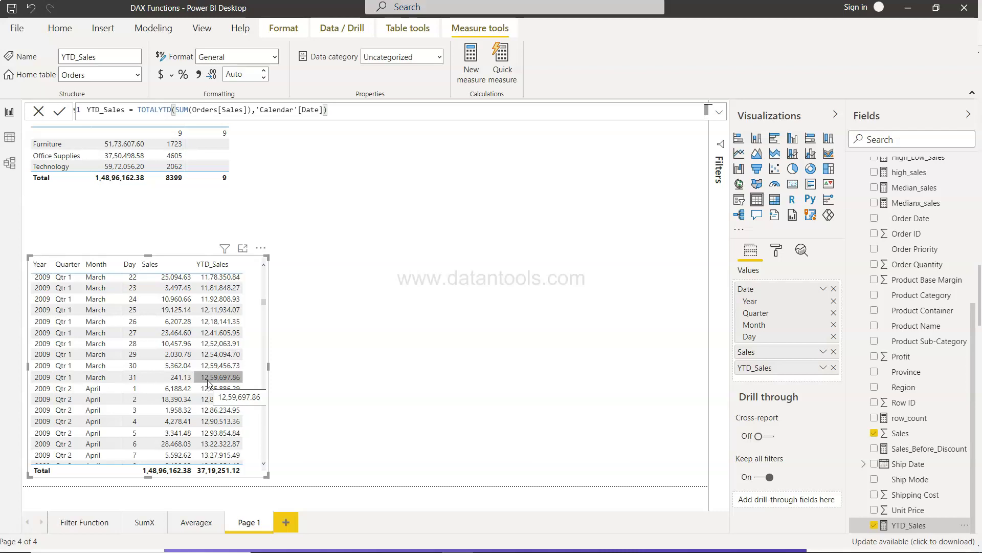
{"action": "scroll", "coordinate": [207, 381], "scroll_direction": "down", "scroll_amount": 20}
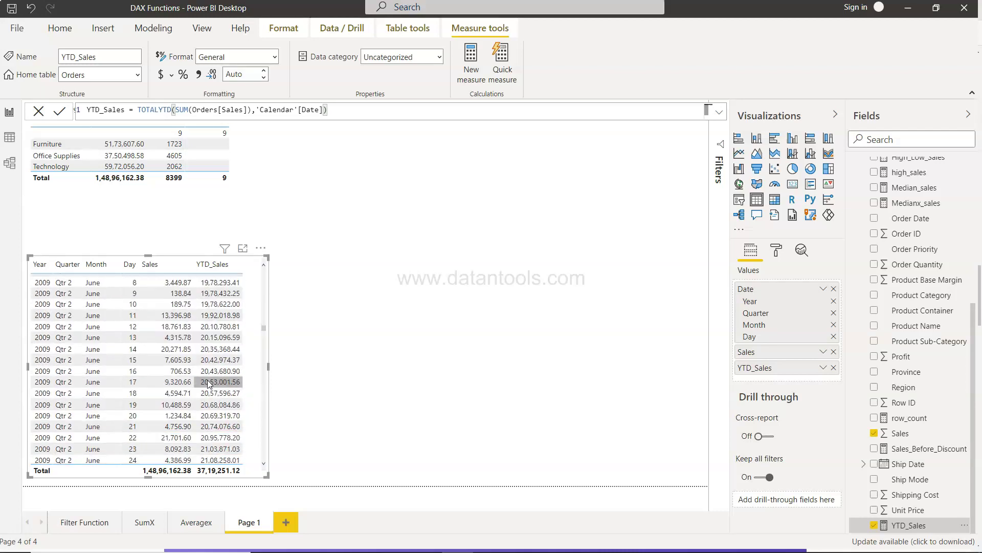
{"action": "scroll", "coordinate": [207, 382], "scroll_direction": "down", "scroll_amount": 20}
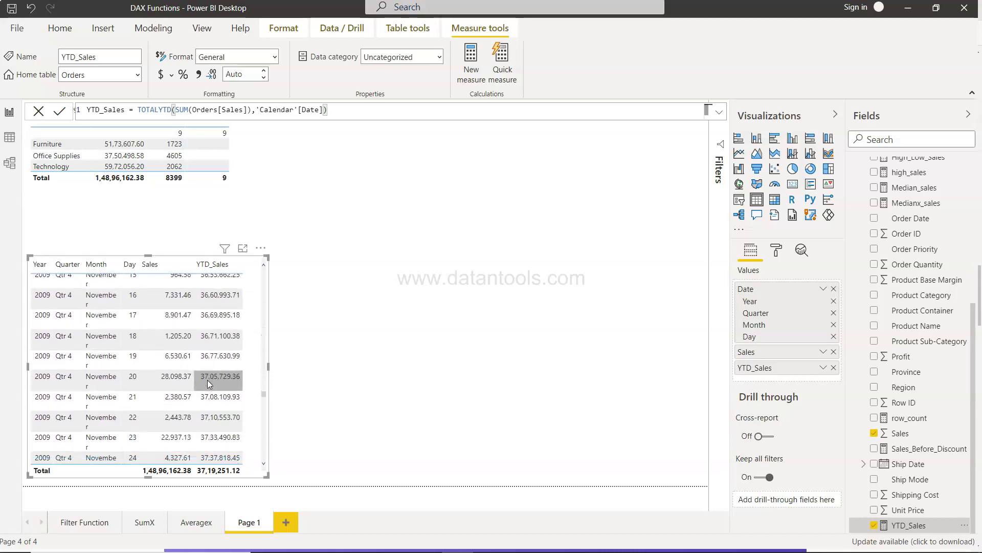
{"action": "scroll", "coordinate": [208, 382], "scroll_direction": "down", "scroll_amount": 12}
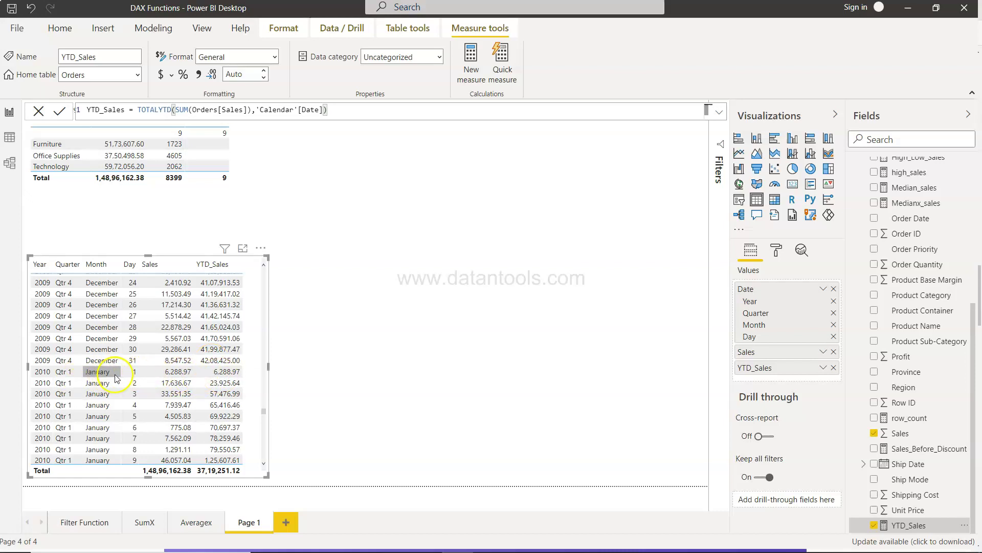
{"action": "scroll", "coordinate": [229, 379], "scroll_direction": "down", "scroll_amount": 10}
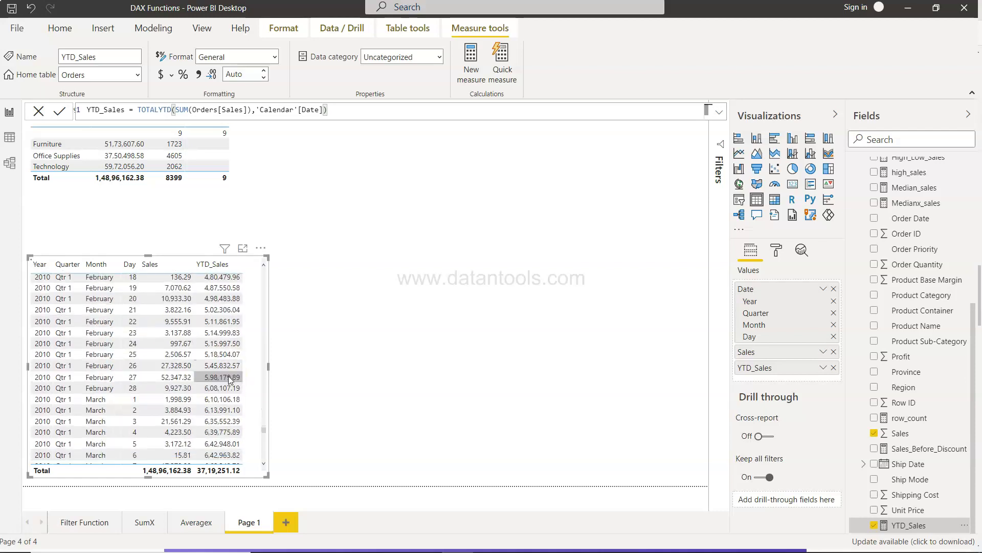
{"action": "scroll", "coordinate": [229, 379], "scroll_direction": "down", "scroll_amount": 20}
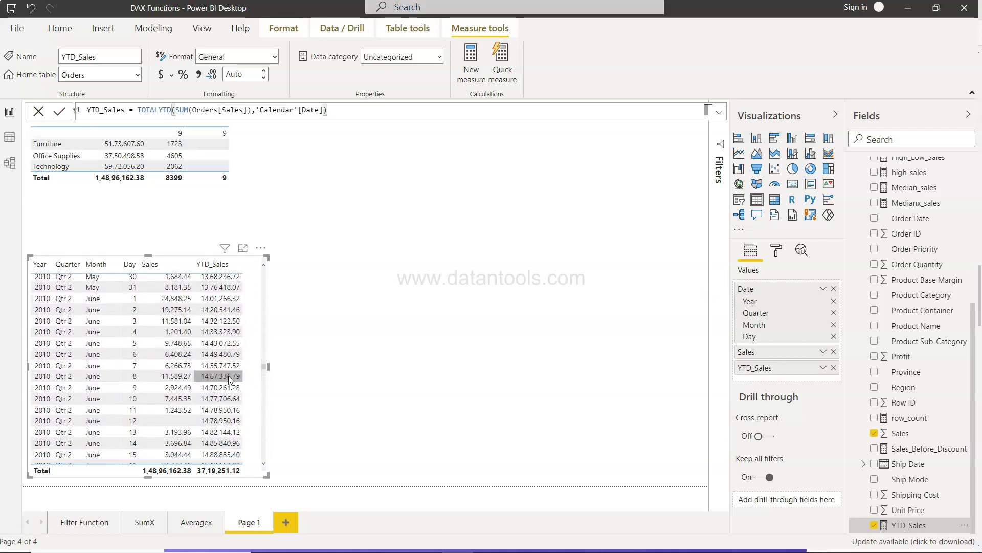
{"action": "scroll", "coordinate": [228, 380], "scroll_direction": "down", "scroll_amount": 20}
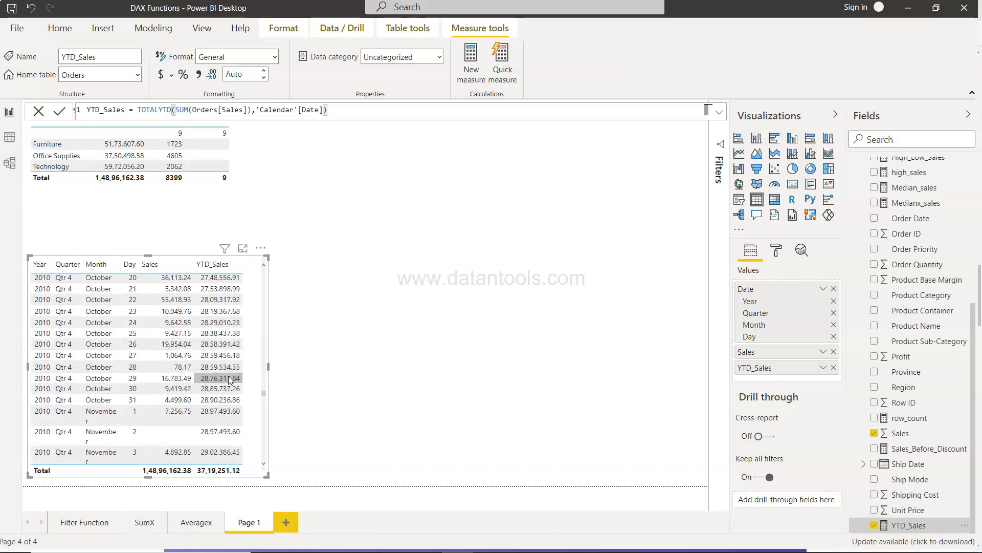
{"action": "scroll", "coordinate": [228, 380], "scroll_direction": "down", "scroll_amount": 8}
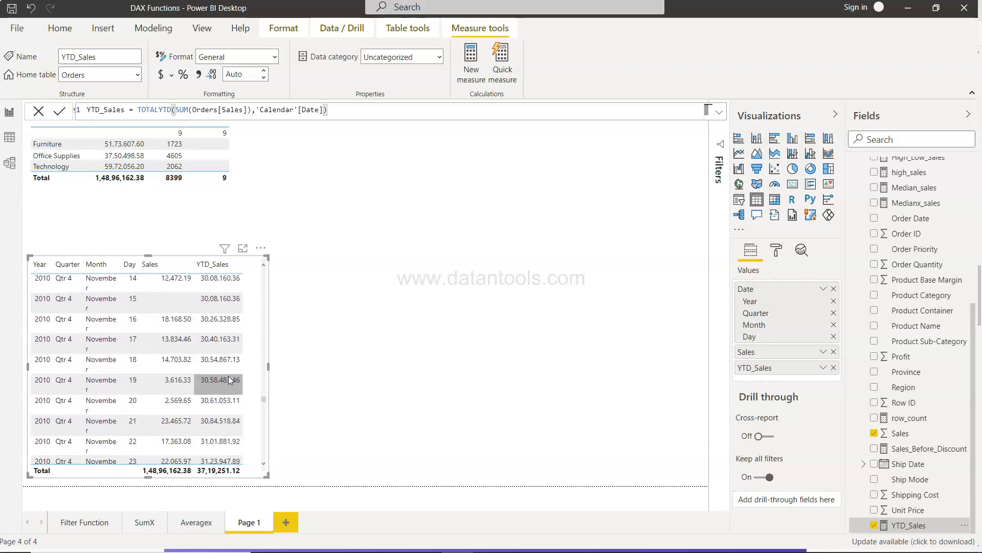
{"action": "scroll", "coordinate": [228, 379], "scroll_direction": "down", "scroll_amount": 11}
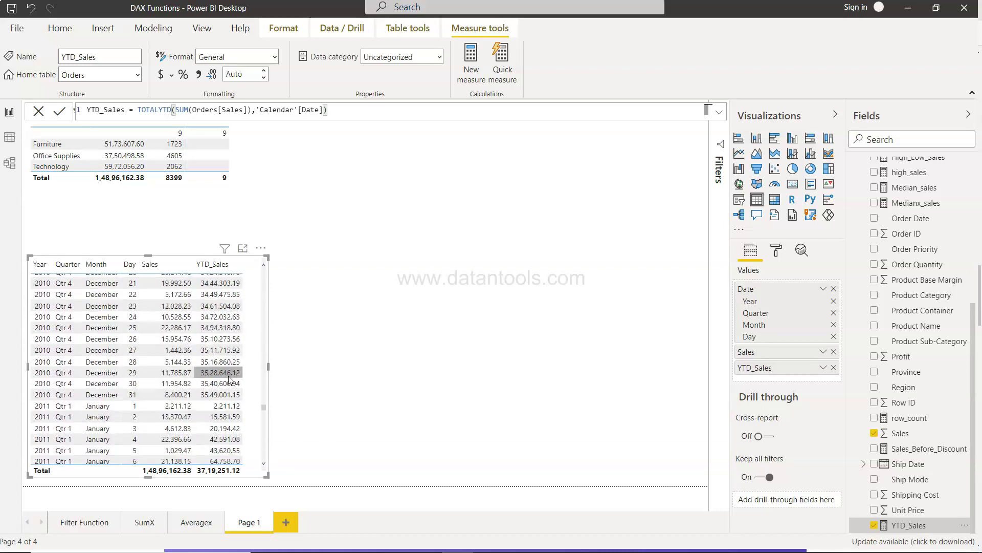
{"action": "left_click", "coordinate": [209, 397]}
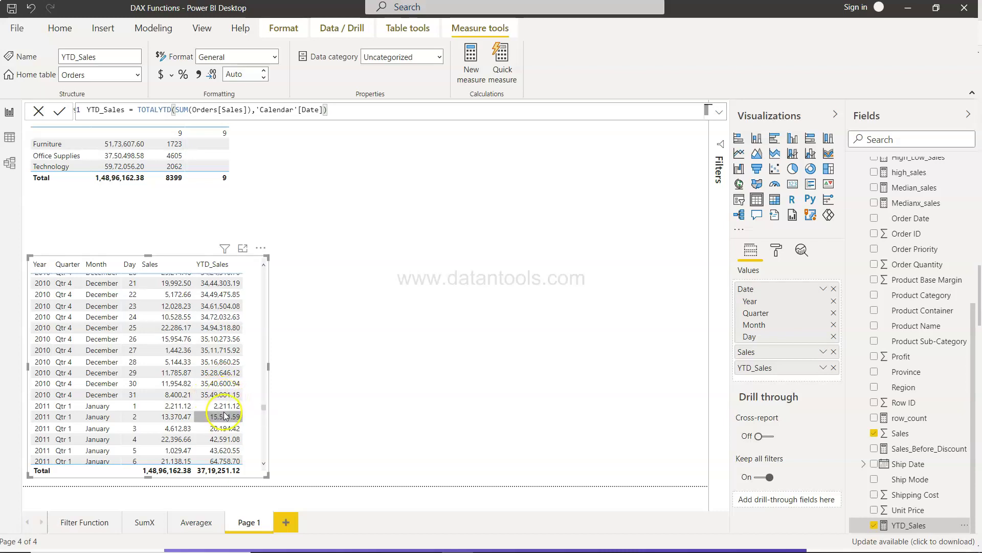
{"action": "scroll", "coordinate": [224, 404], "scroll_direction": "down", "scroll_amount": 20}
{"action": "scroll", "coordinate": [224, 414], "scroll_direction": "down", "scroll_amount": 2}
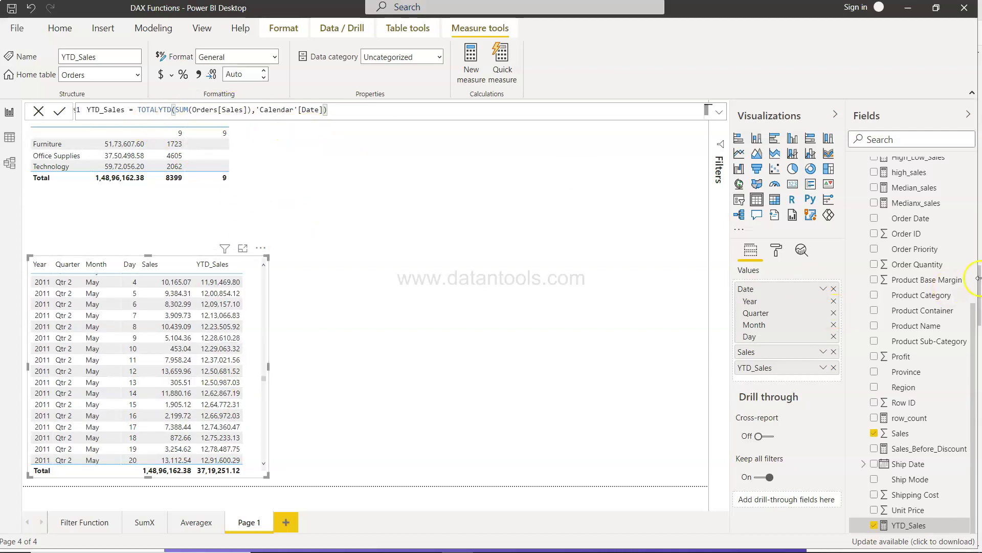
{"action": "scroll", "coordinate": [932, 259], "scroll_direction": "up", "scroll_amount": 5}
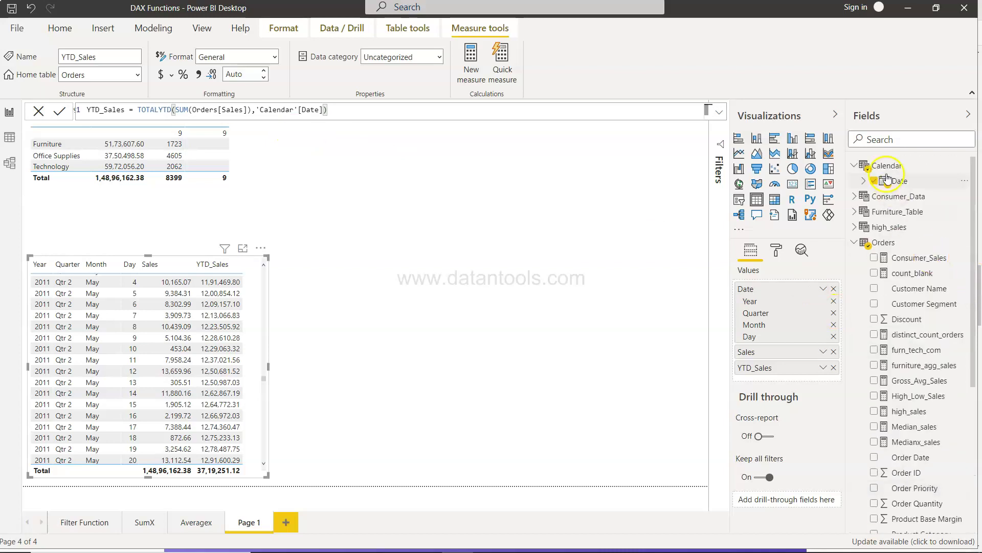
{"action": "left_click", "coordinate": [10, 164]}
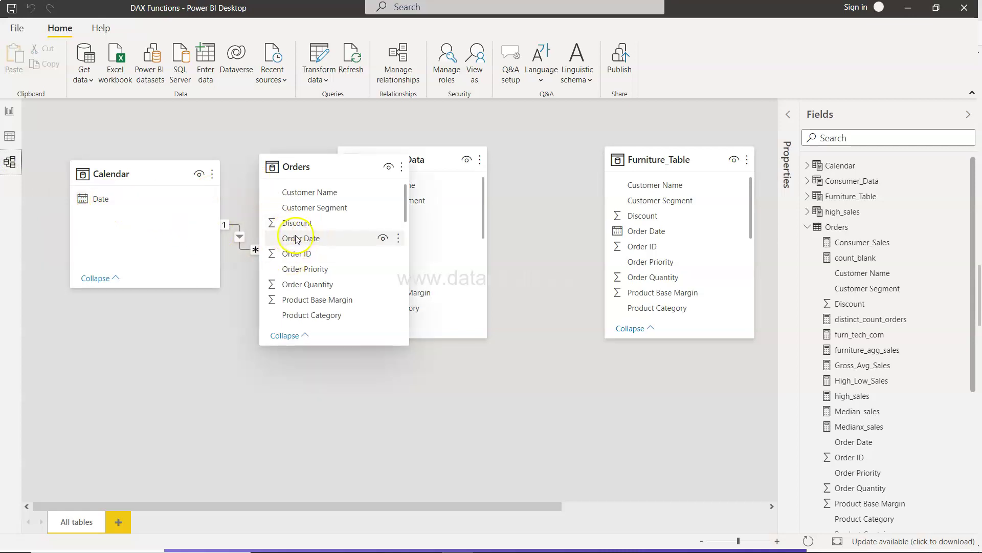
{"action": "left_click", "coordinate": [9, 113]}
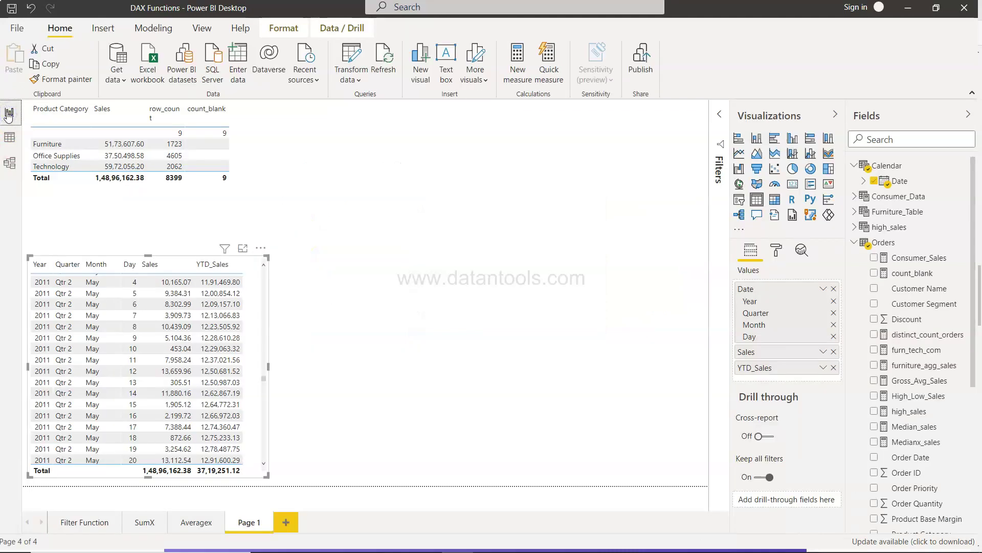